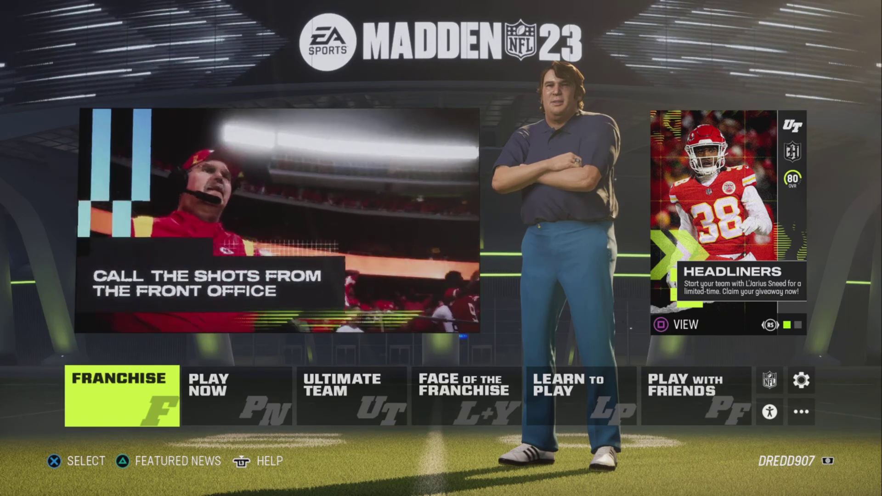
- Open the NFL icon's Rosters & Playbooks menu and highlight Share & Manage Files
key("Right")
key("Right")
key("Right")
key("Right")
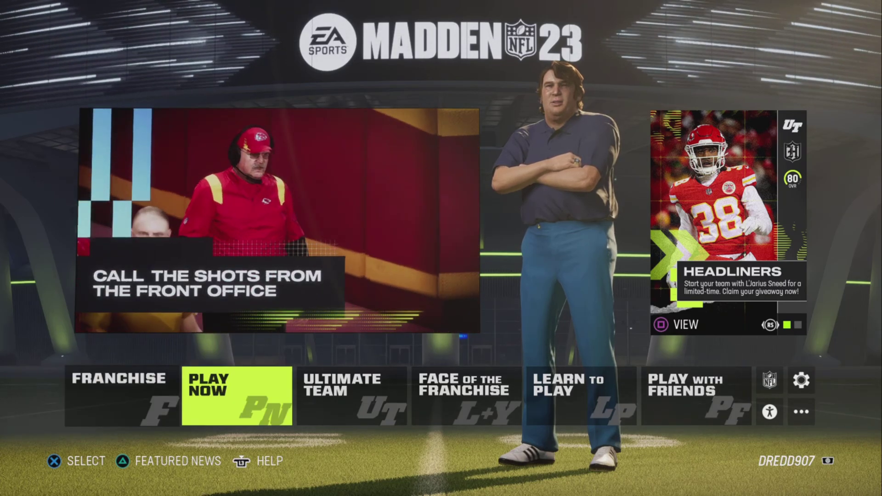
key("Right")
key("Right")
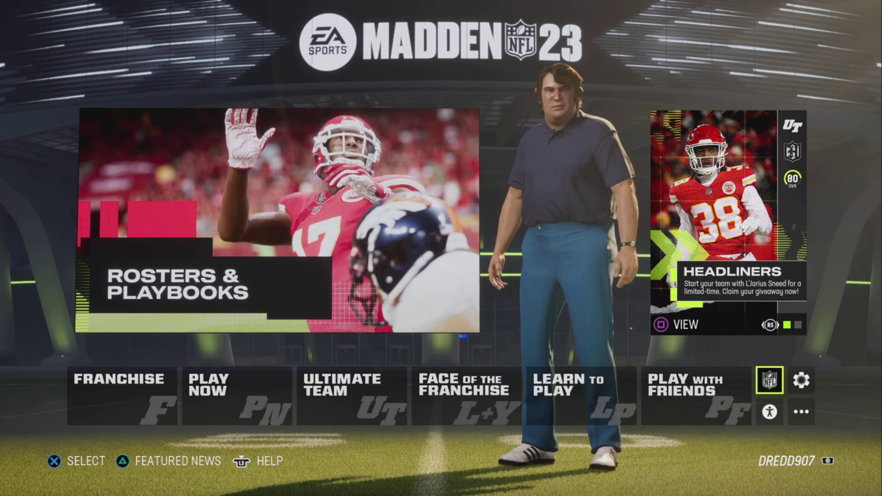
key("Left")
key("Right")
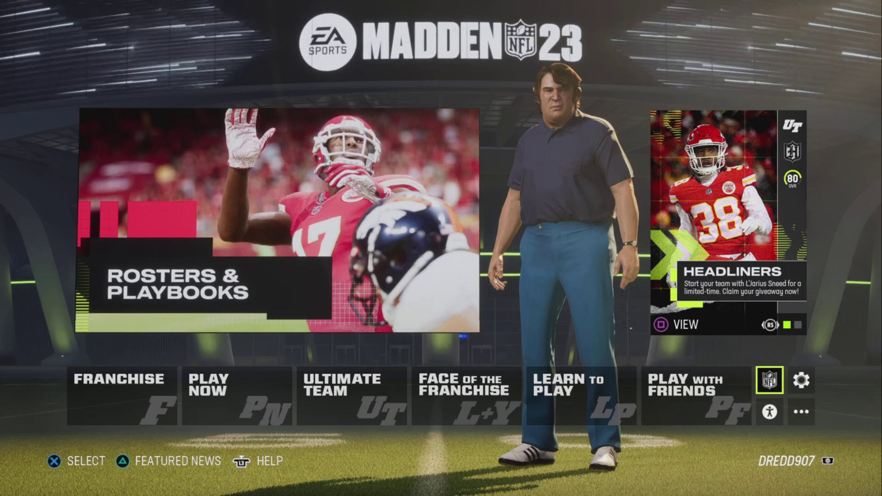
key("Return")
key("Down")
key("Down")
key("Down")
key("Down")
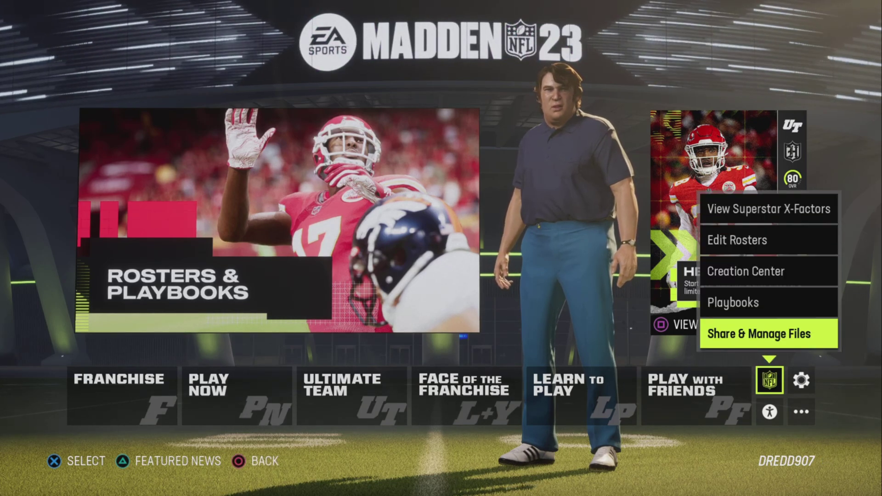
- Enter Share & Manage Files and choose Download Community Files
key("Return")
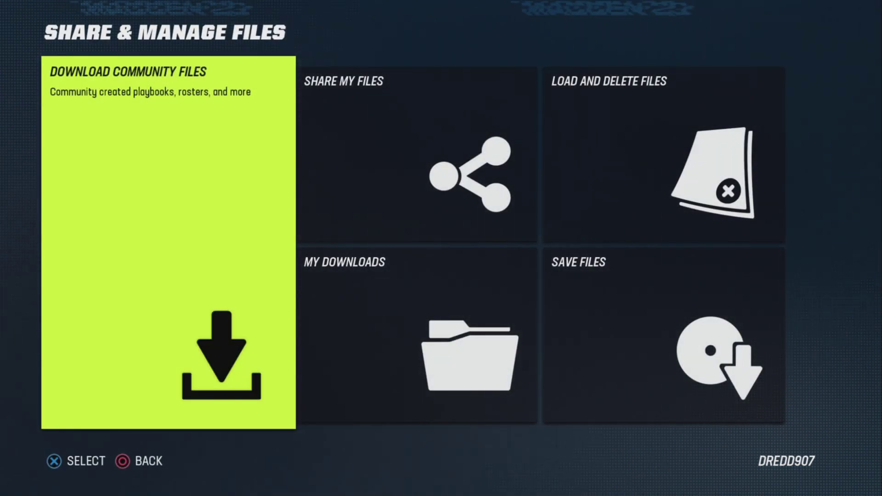
key("Return")
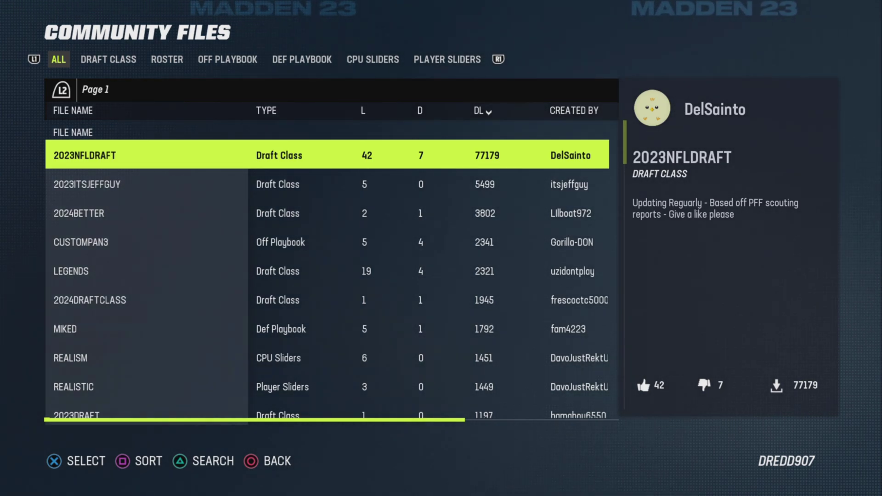
- Filter Community Files to the DRAFT CLASS tab, sorted by downloads
key("e")
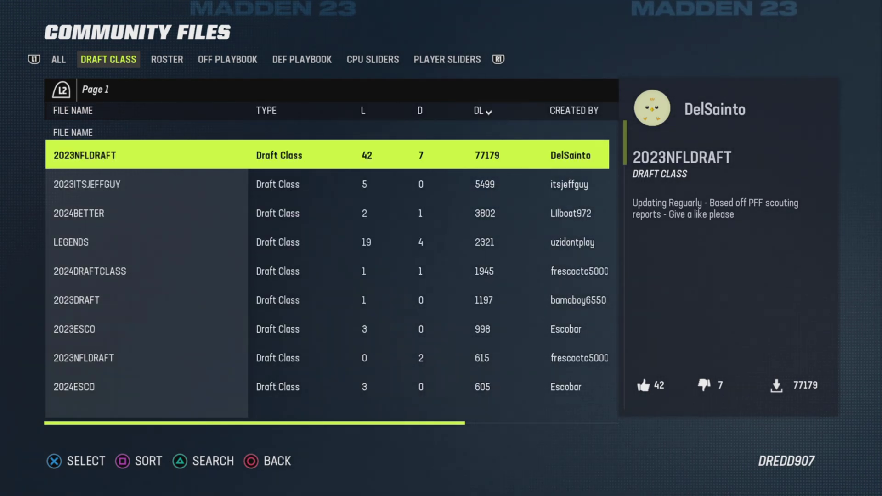
key("Right")
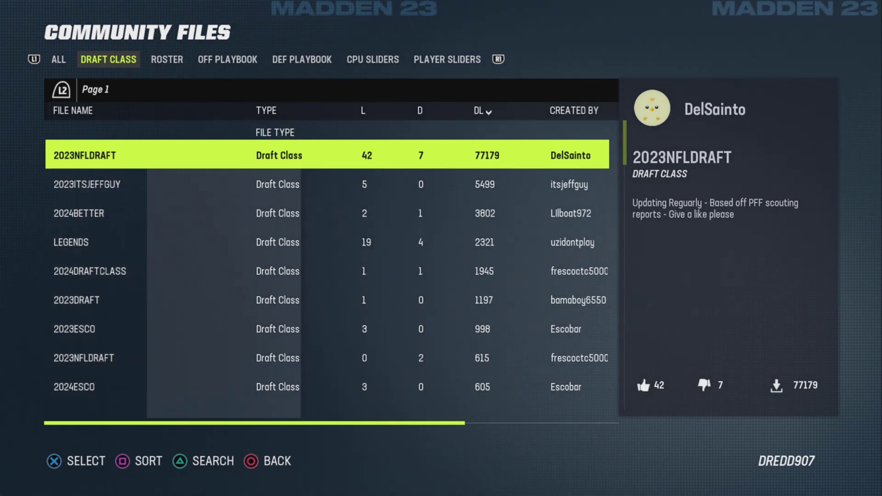
key("Right")
key("Right")
key("Right")
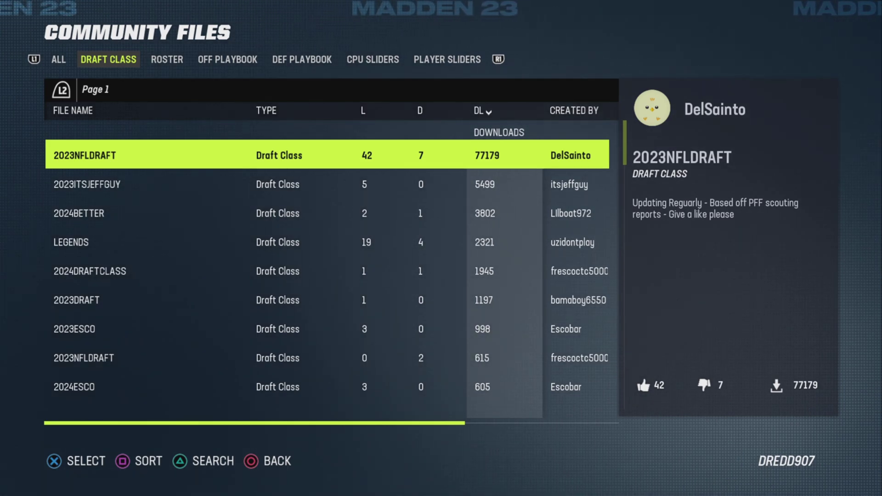
- Download the 2023NFLDRAFT draft class
key("Down")
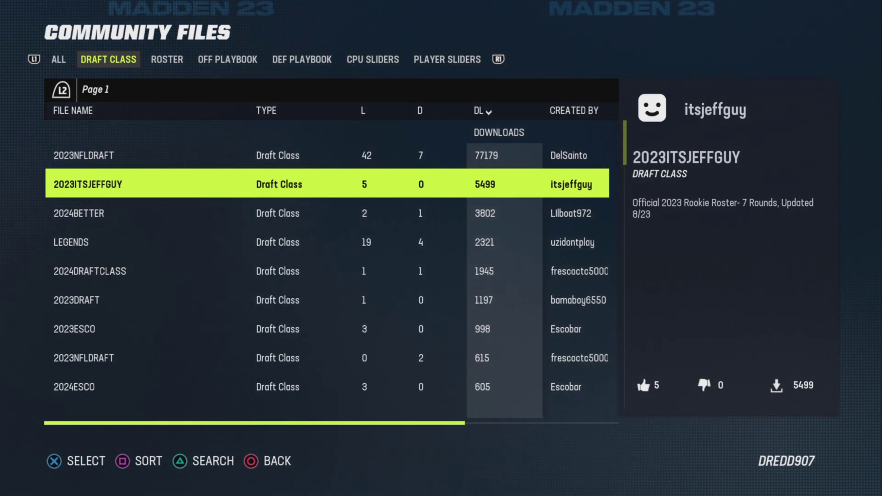
key("Up")
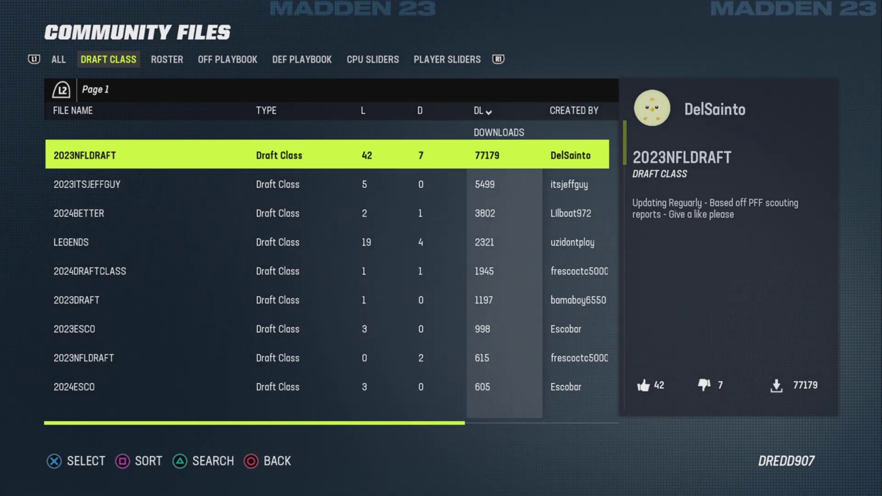
key("Return")
key("Return")
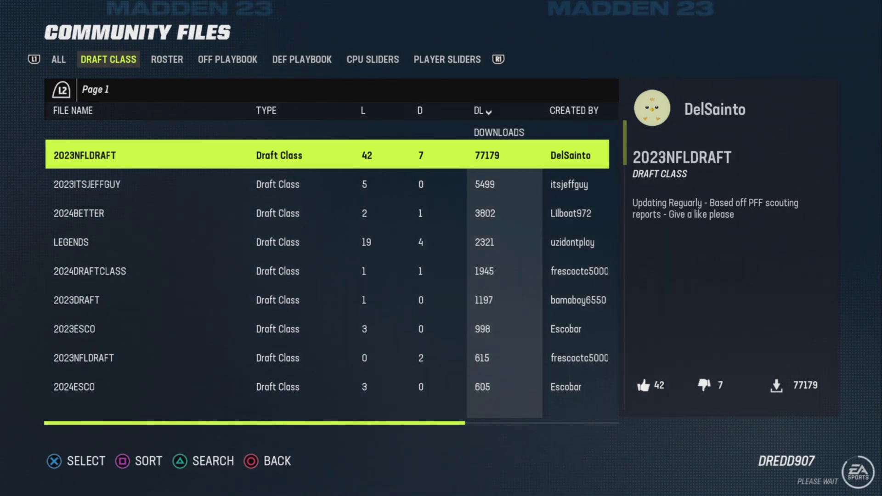
- Download 2023ITSJEFFGUY and choose Overwrite my file to replace the existing copy
key("Left")
key("Down")
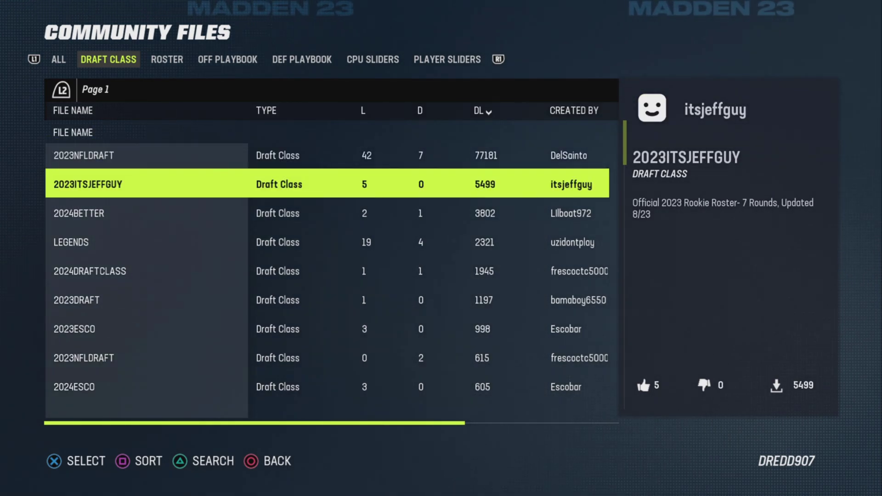
key("Return")
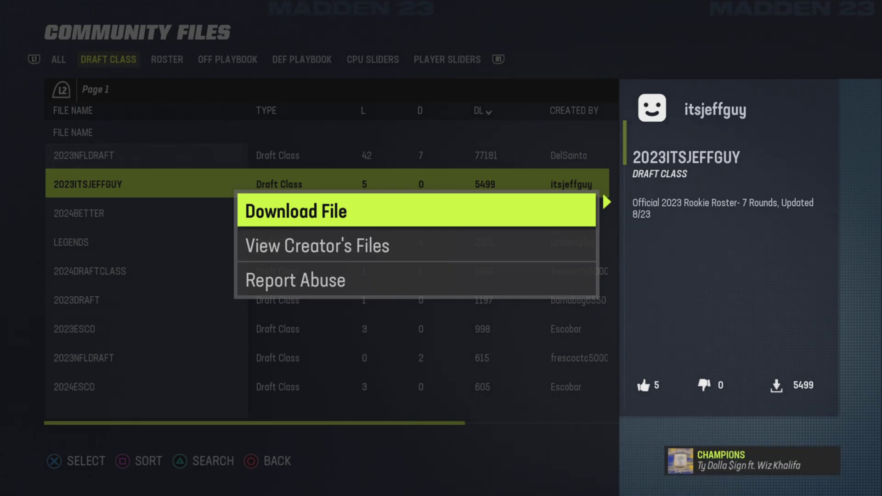
key("Return")
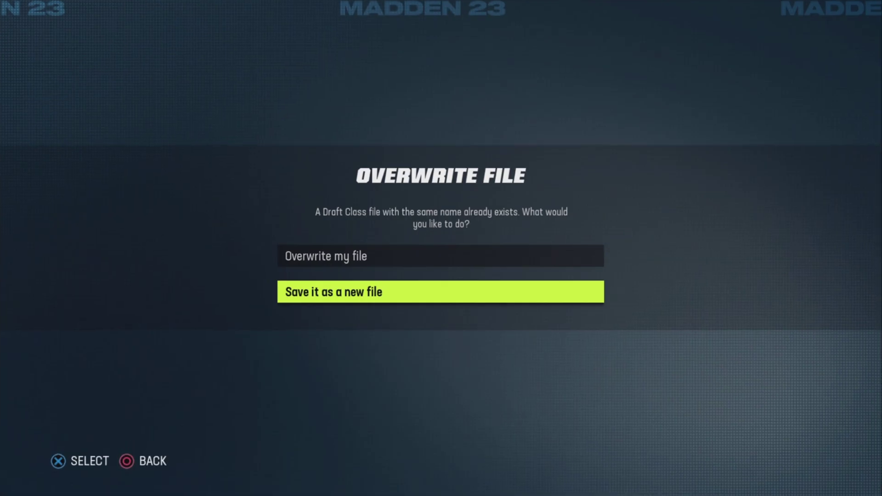
key("Up")
key("Down")
key("Up")
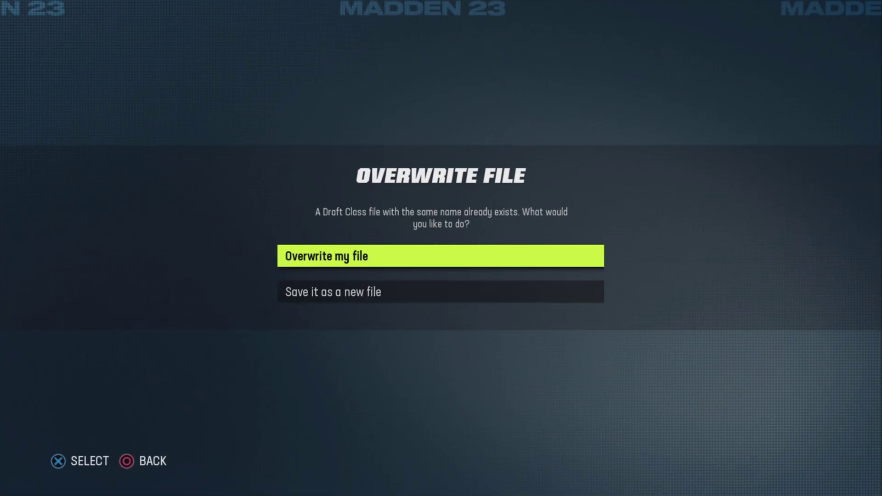
key("Down")
key("Up")
key("Return")
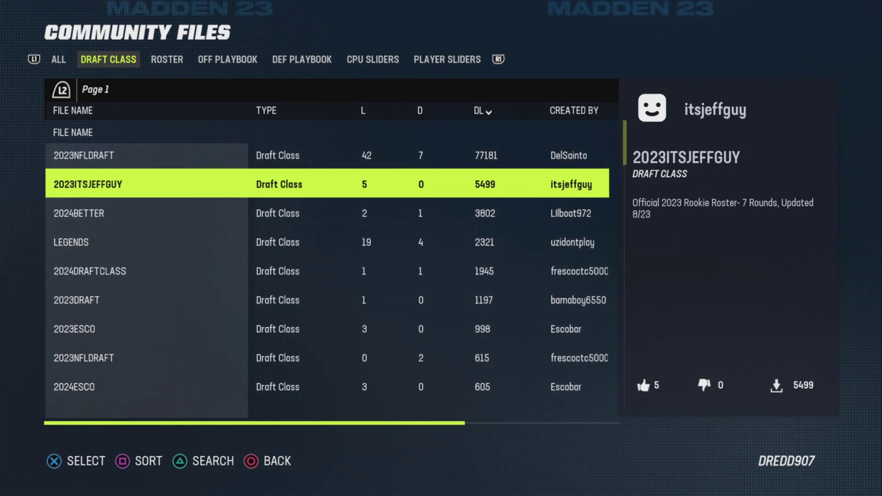
- Browse the draft classes past LEGENDS and FALCONSATL2023DRAFT, then show roster files instead
key("Down")
key("Down")
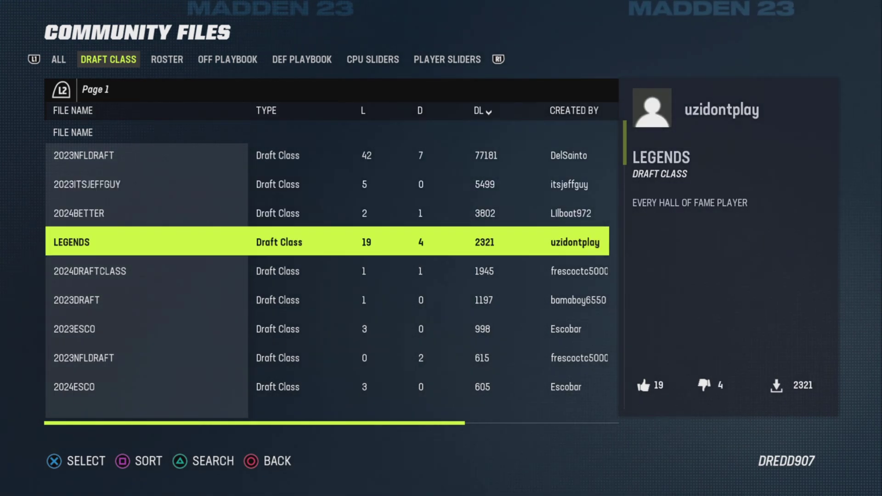
key("Down")
key("Down")
key("Down")
key("Down")
key("Down")
key("Down")
key("Down")
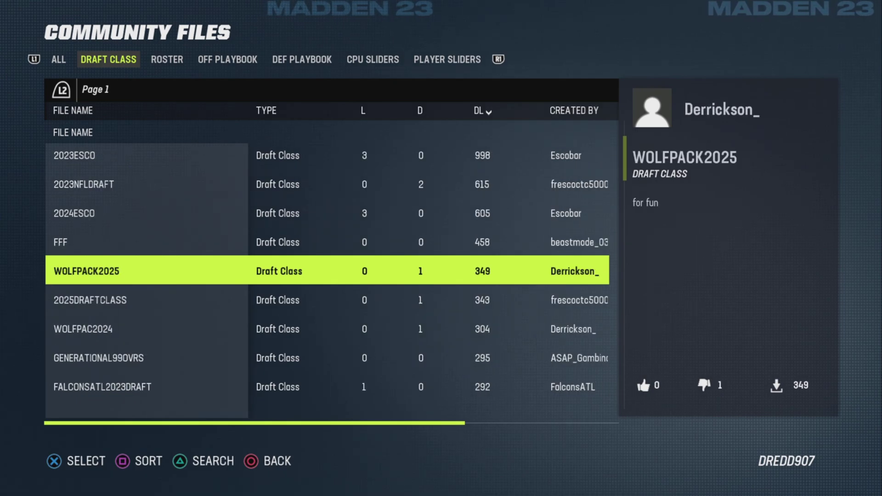
key("Down")
key("Down")
key("Down")
key("Down")
key("Down")
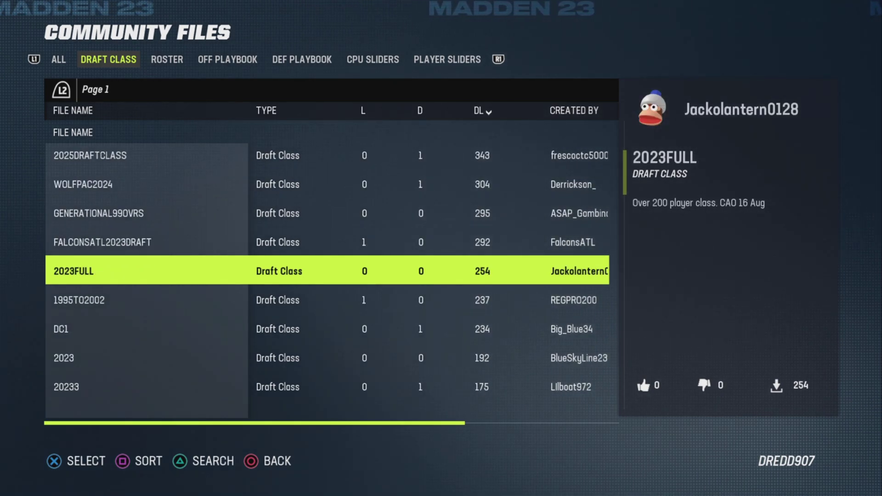
key("Up")
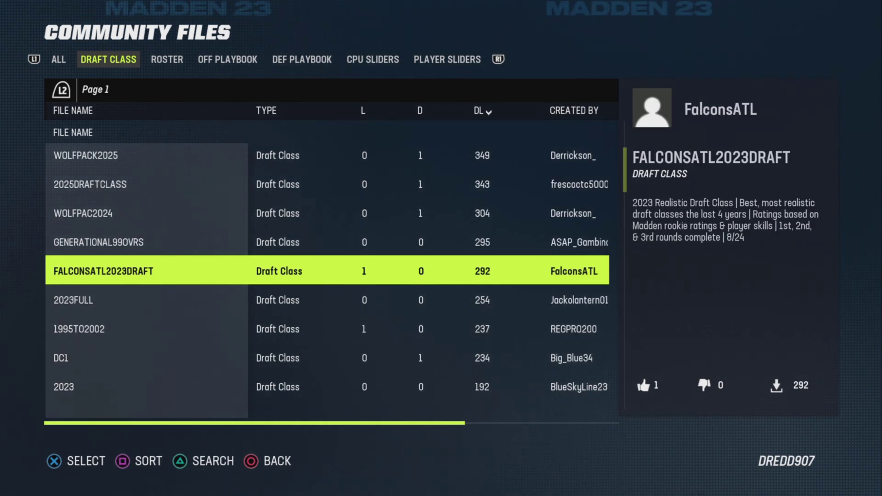
key("Up")
key("Up")
key("Up")
key("Up")
key("Up")
key("Up")
key("Up")
key("Up")
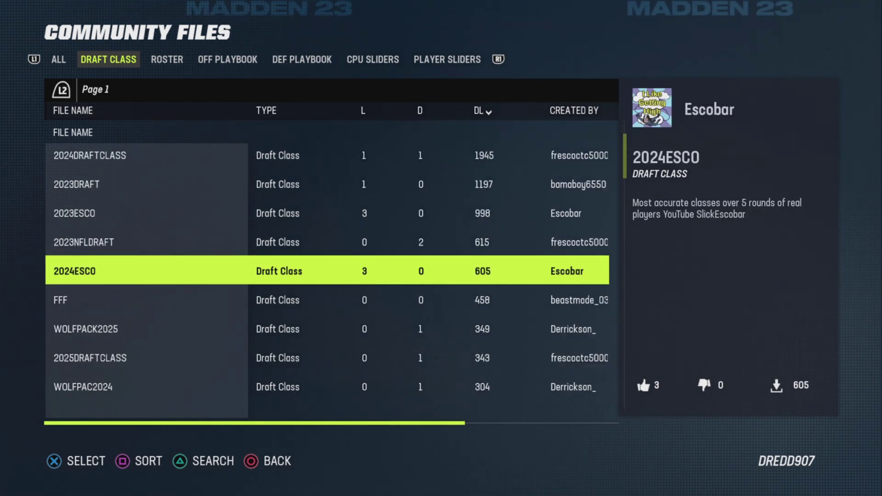
key("Up")
key("Up")
key("Up")
key("Up")
key("Up")
key("Up")
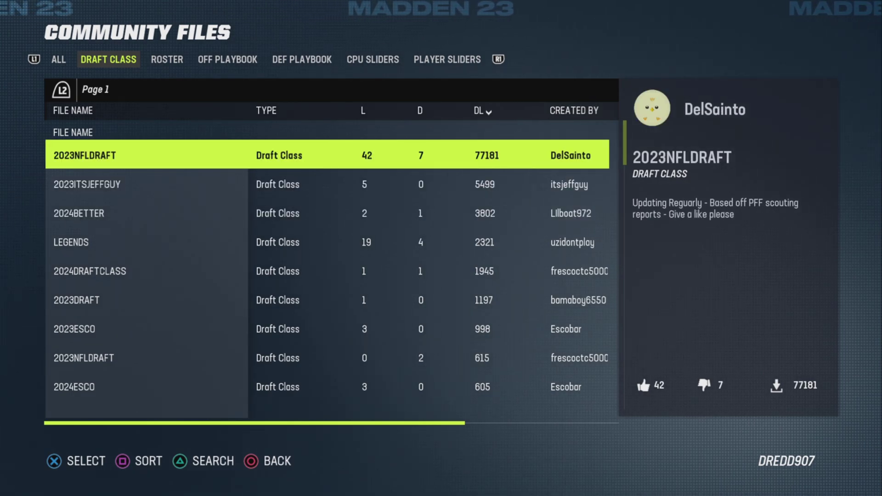
key("Tab")
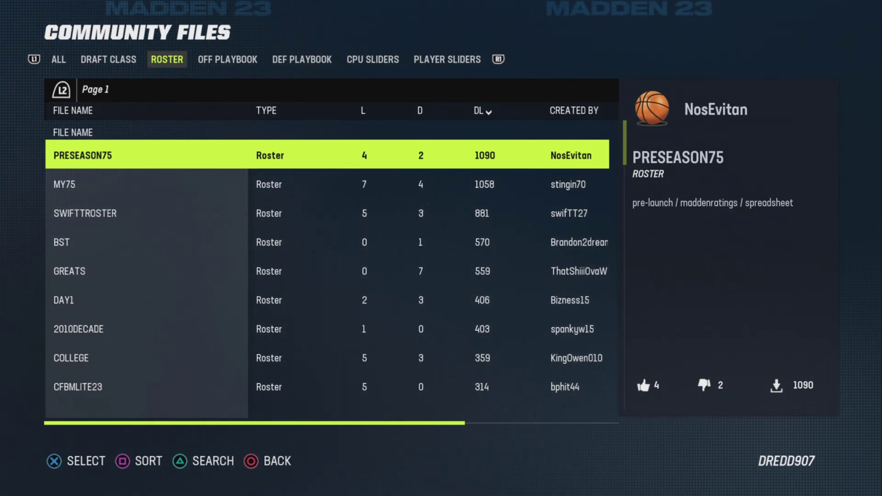
- Scroll the community roster files back up to PRESEASON75, then return to draft classes
key("Down")
key("Down")
key("Down")
key("Down")
key("Down")
key("Down")
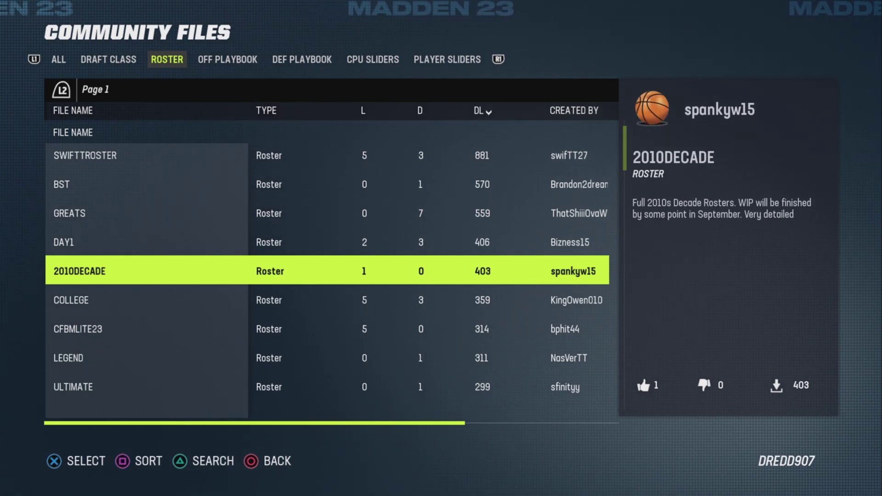
key("Down")
key("Down")
key("Down")
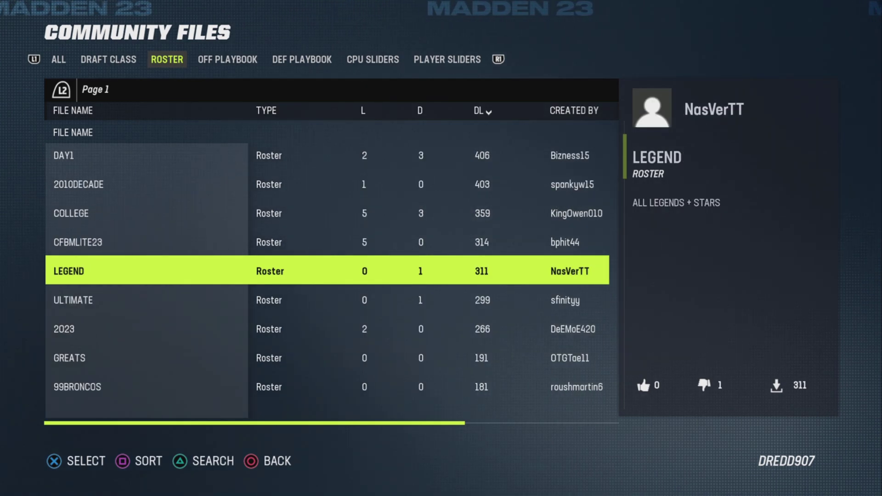
key("Down")
key("Down")
key("Down")
key("Down")
key("Down")
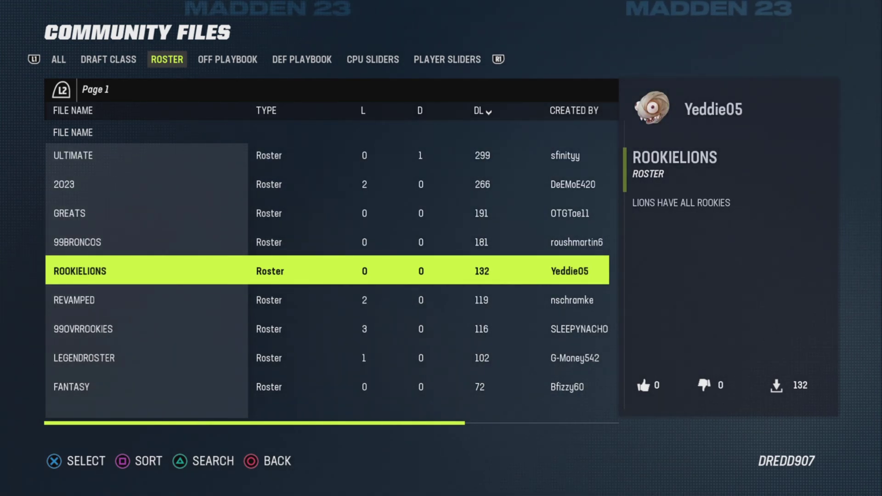
key("Up")
key("Up")
key("Up")
key("Up")
key("Up")
key("Up")
key("Up")
key("Up")
key("Up")
key("Up")
key("Up")
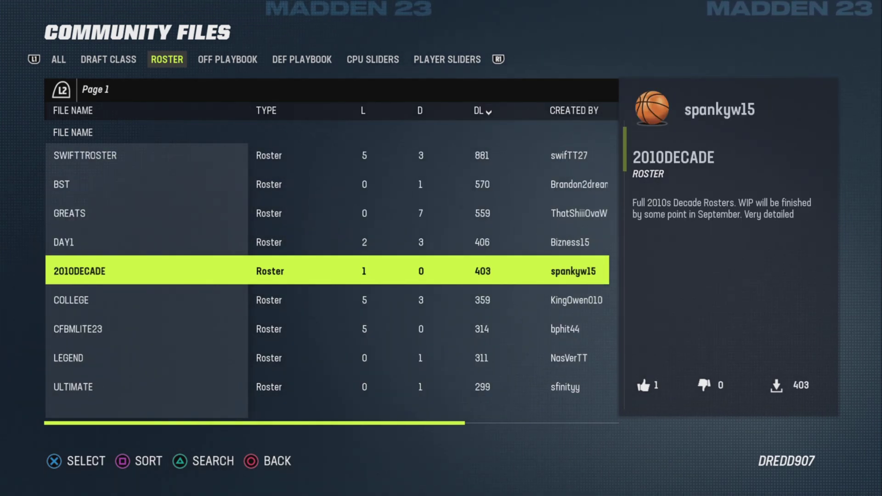
key("Up")
key("Up")
key("Up")
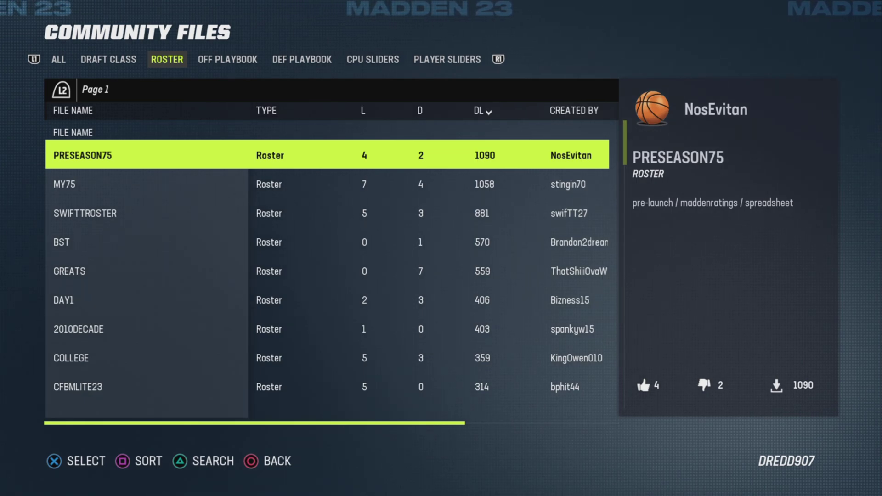
key("Left")
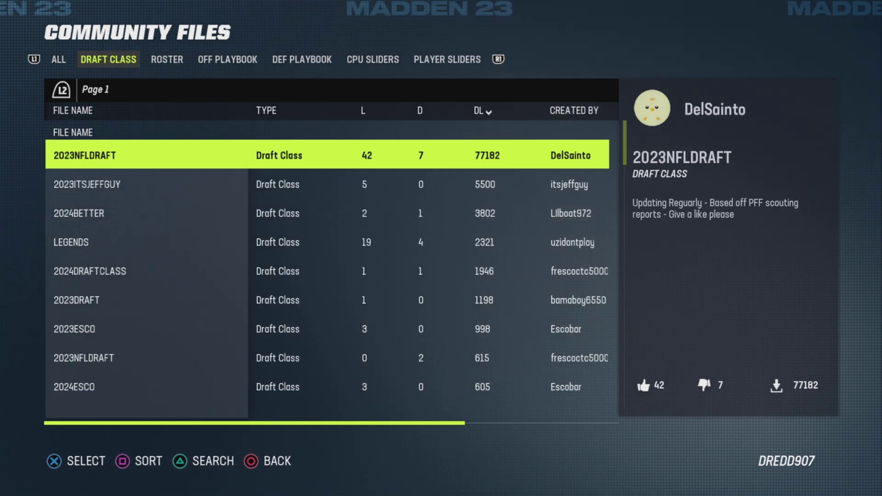
- Open Load and Delete Files and cycle through the saved-file tabs to DRAFT CLASS
key("Escape")
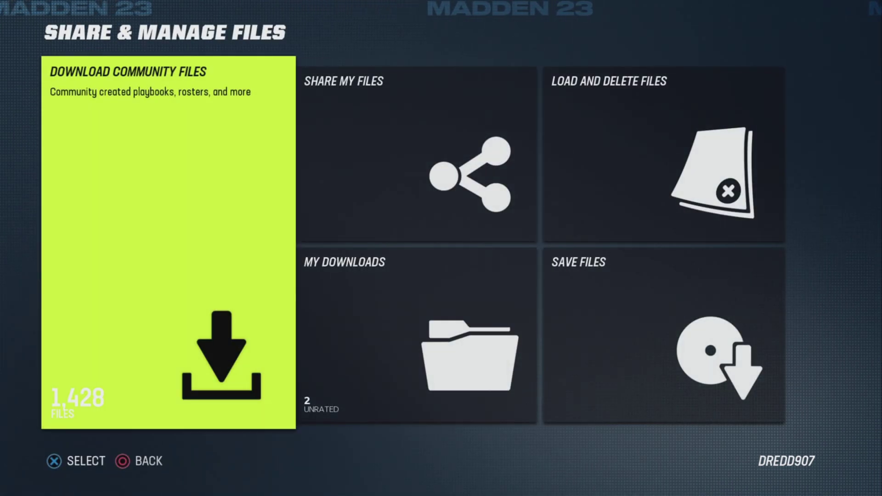
key("Right")
key("Right")
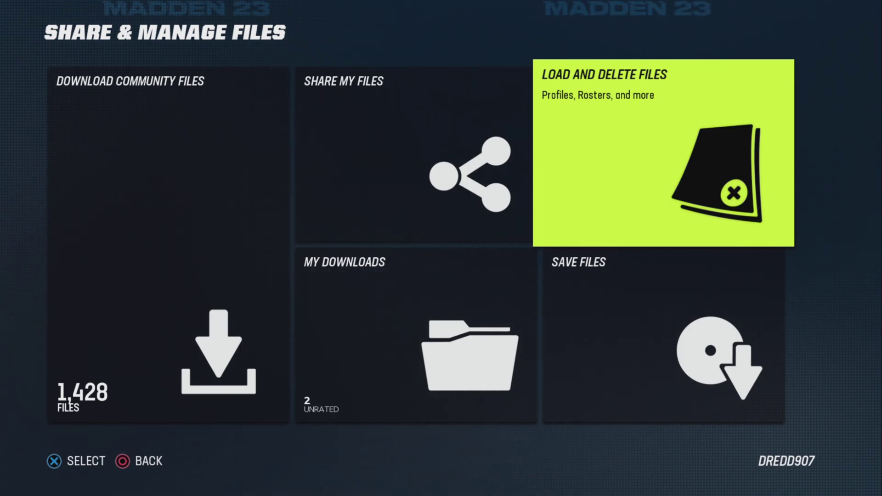
key("Return")
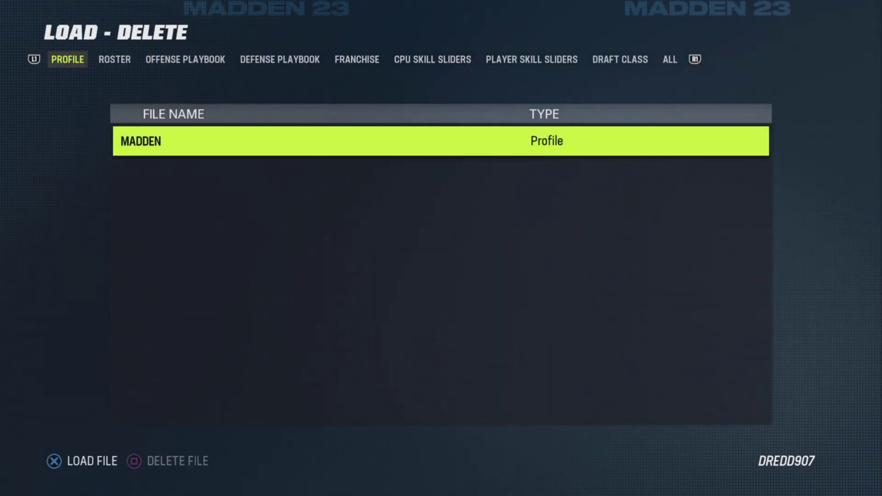
key("Right")
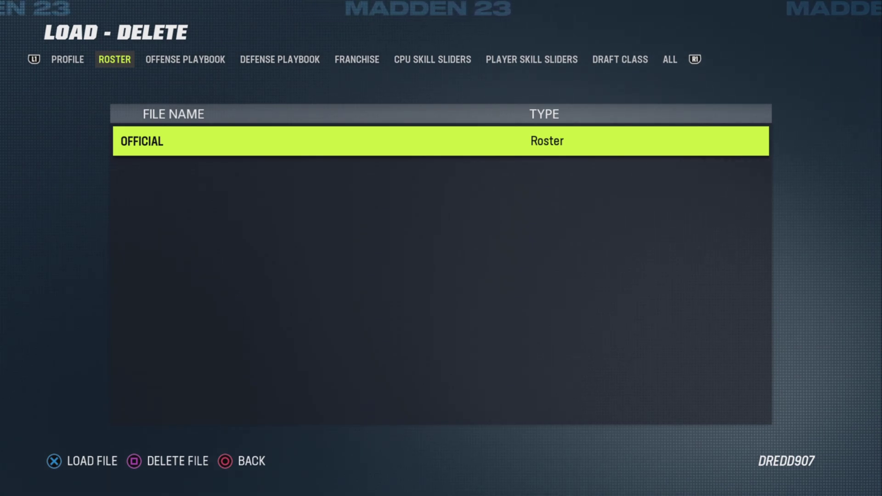
key("Right")
key("Right")
key("Right")
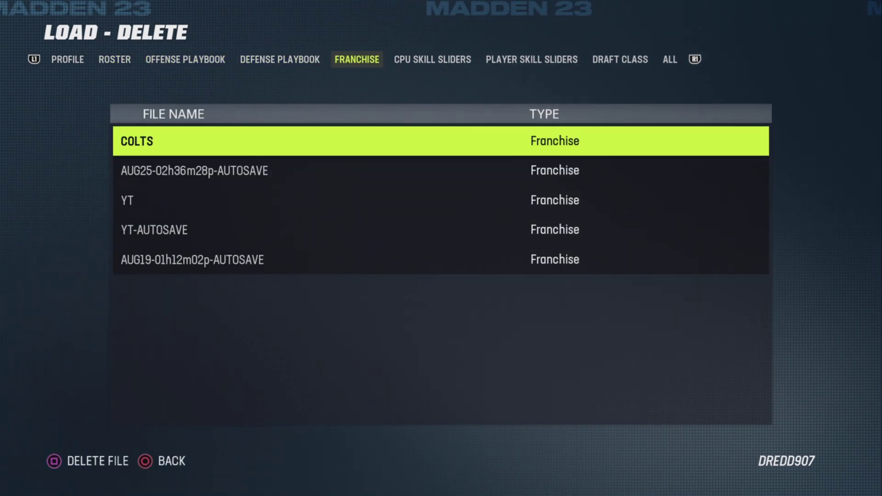
key("Left")
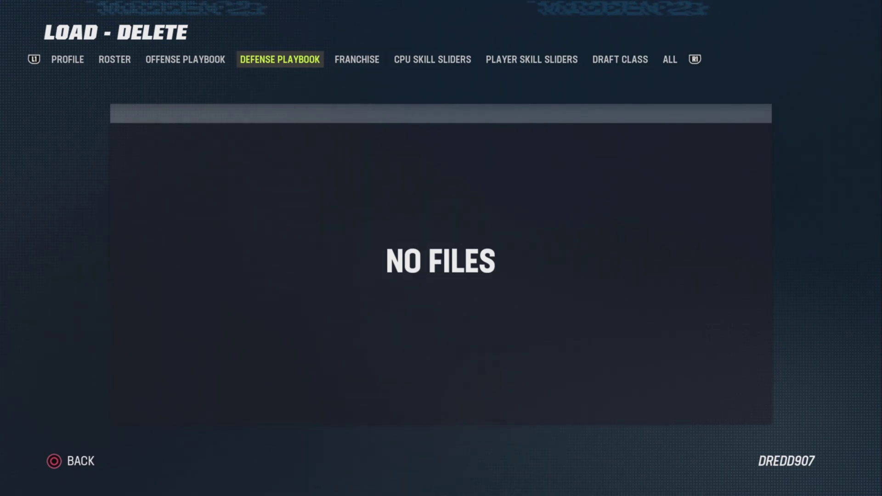
key("Right")
key("Right")
key("Right")
key("Right")
- Check the two saved draft classes, ending on 2023ITSJEFFGUY, then back out to Share & Manage Files
key("Down")
key("Up")
key("Down")
key("Up")
key("Down")
key("Up")
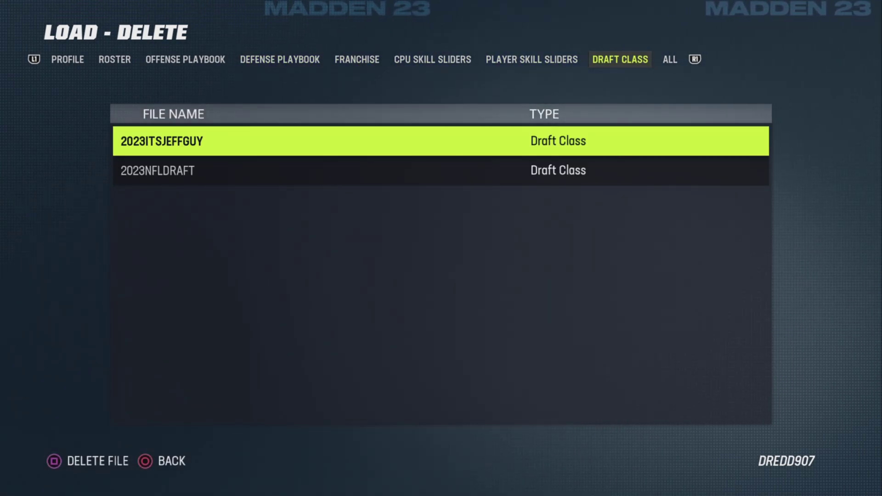
key("Escape")
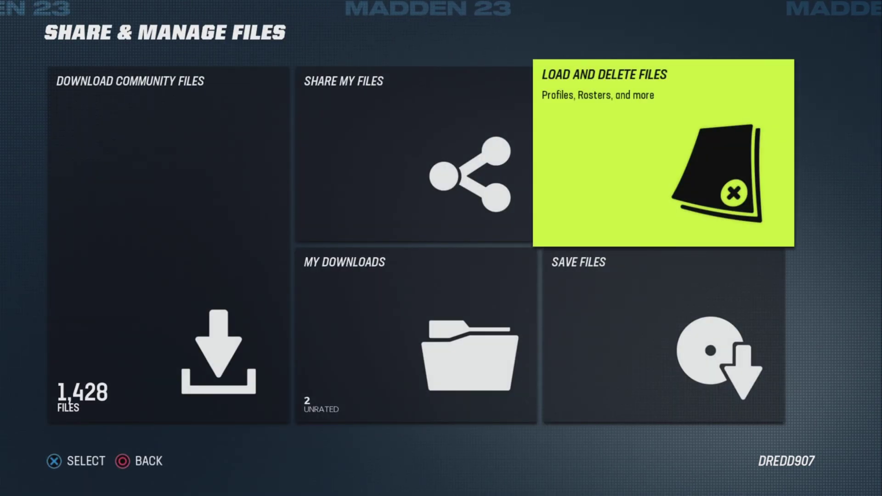
- Return to the main menu and open Edit Rosters from the NFL menu
key("Escape")
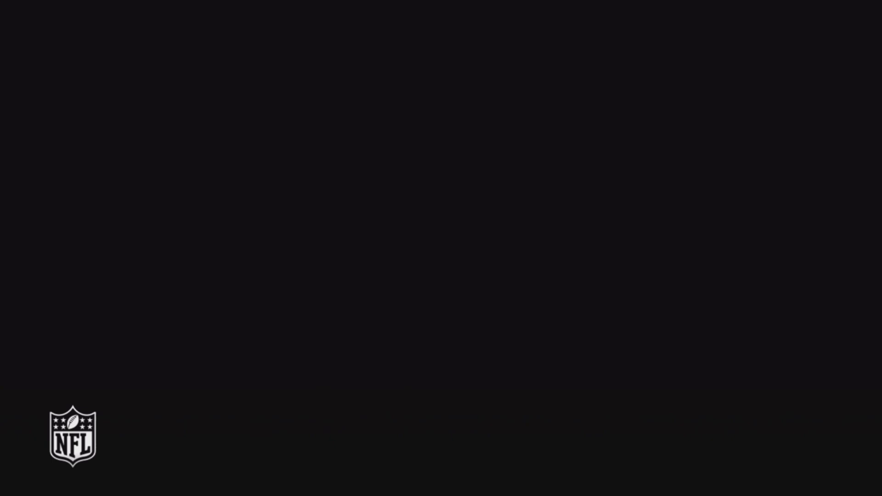
key("Right")
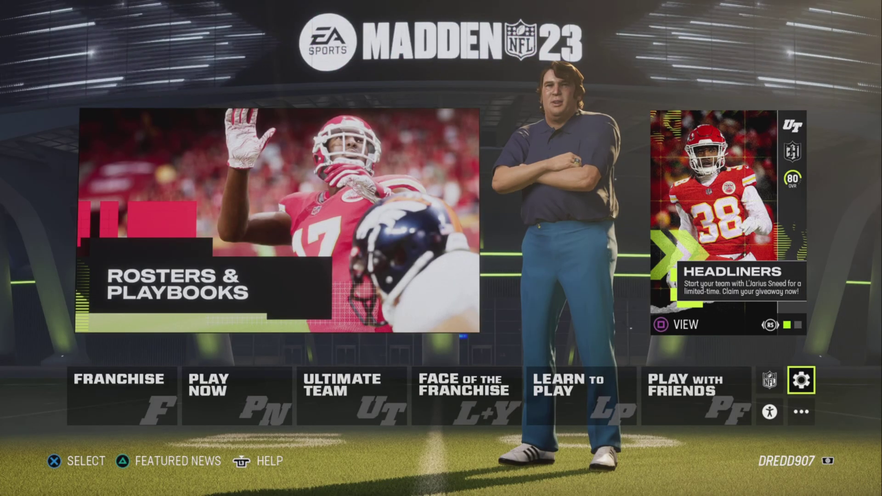
key("Left")
key("Return")
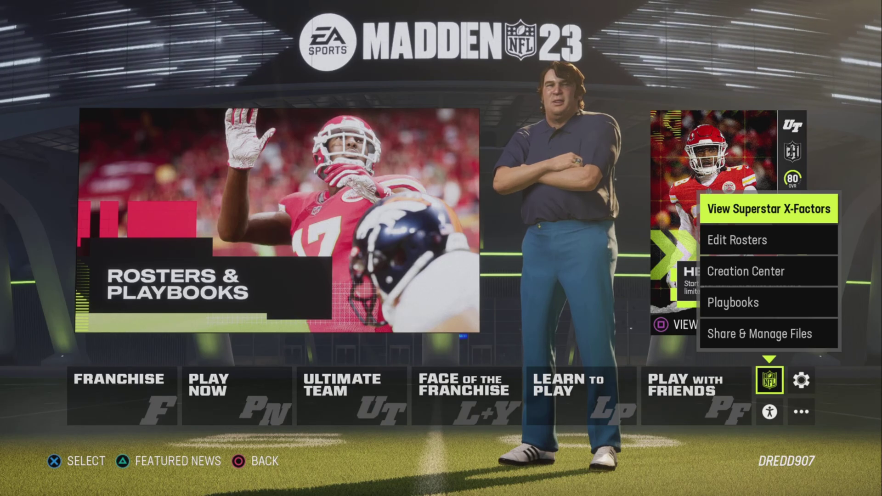
key("Down")
key("Return")
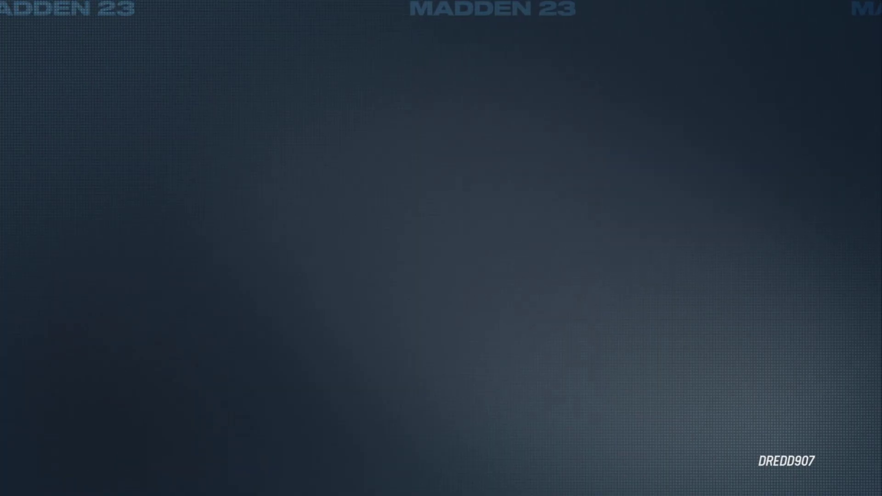
- Open Manage Players and scroll down the Rams roster list
key("Right")
key("Right")
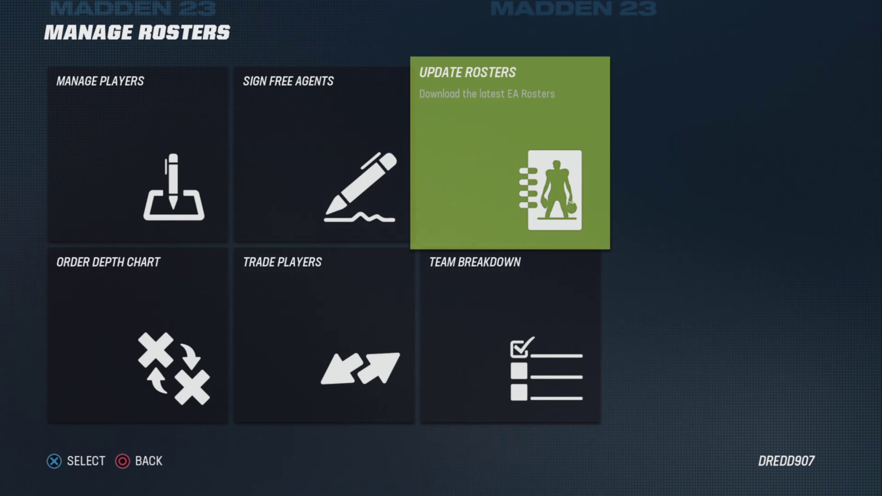
key("Left")
key("Left")
key("Return")
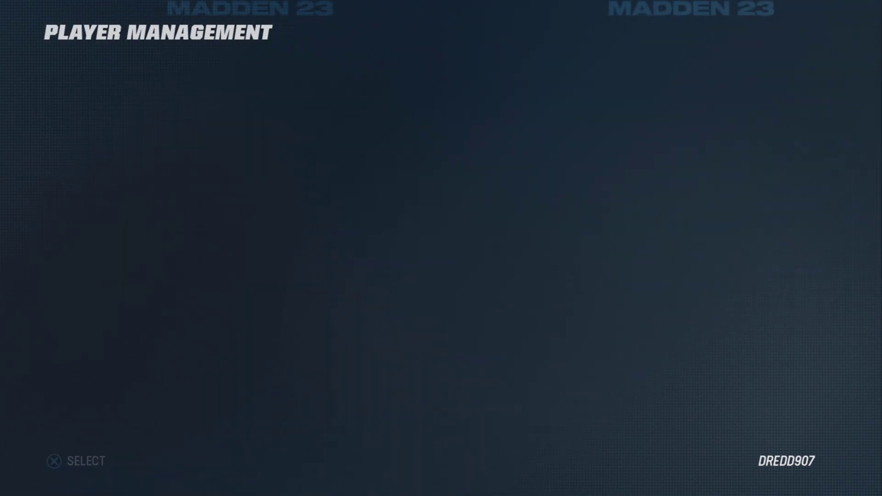
key("Down")
key("Down")
key("Down")
key("Down")
key("Down")
key("Down")
key("Down")
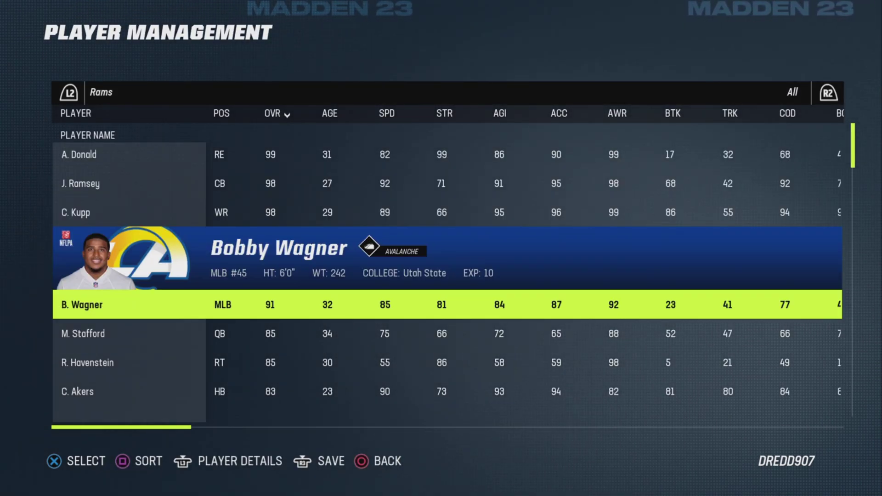
key("Down")
key("Down")
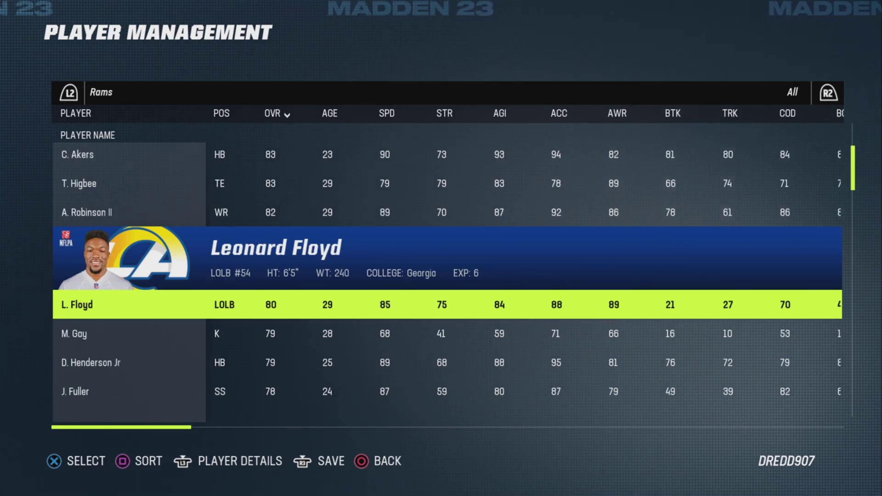